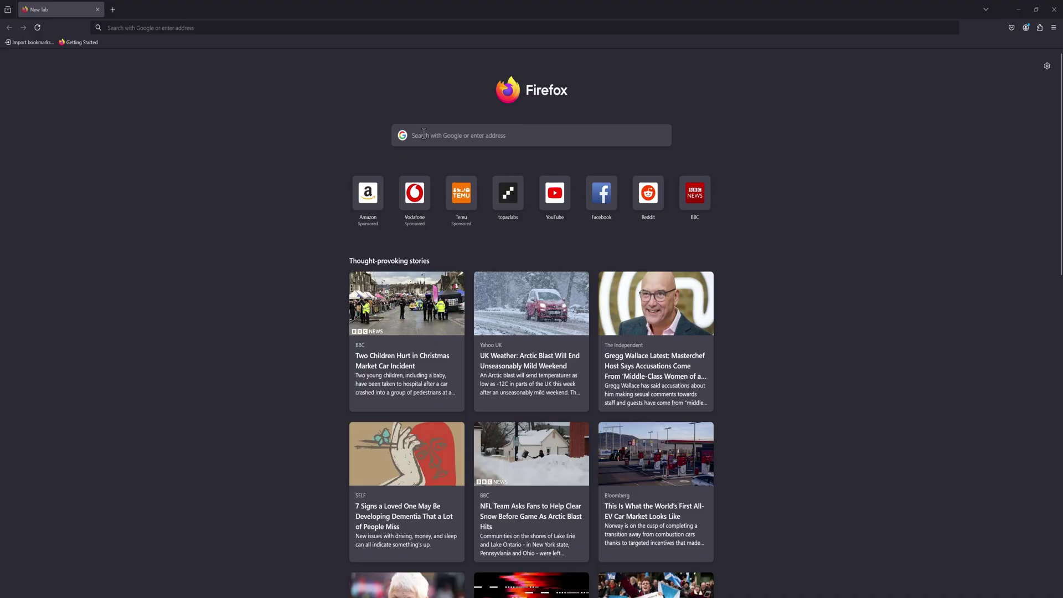
Search the web for 'video upscale ai' from Firefox's new tab page.
click(520, 137)
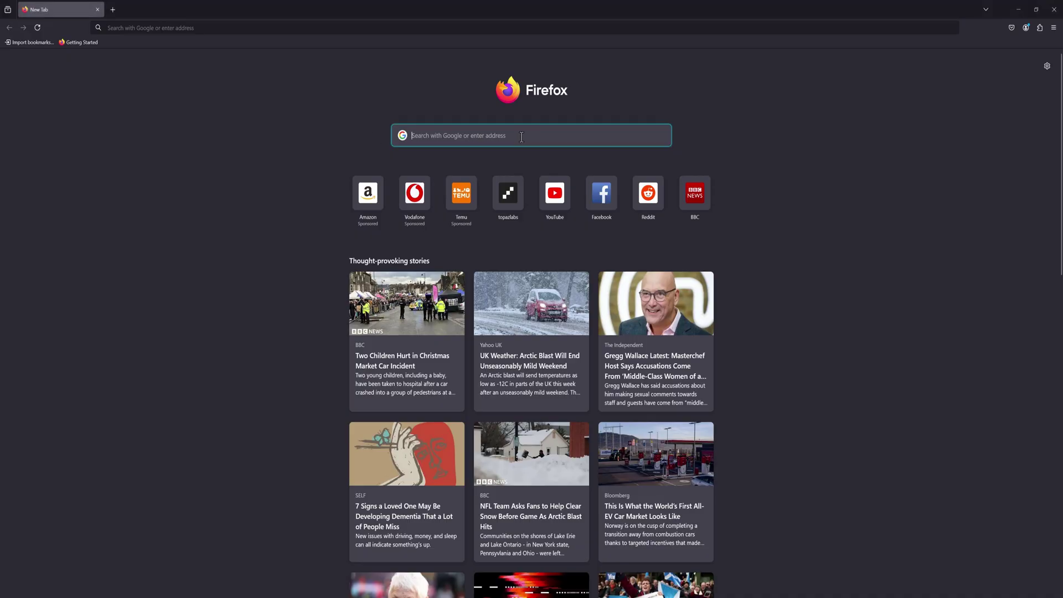
text(video up)
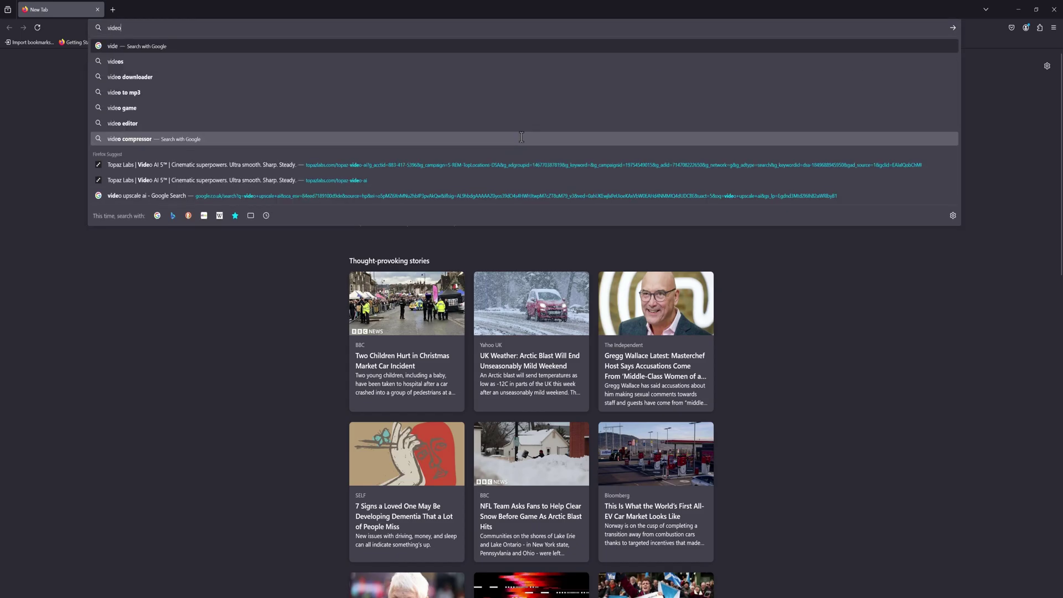
text(sca)
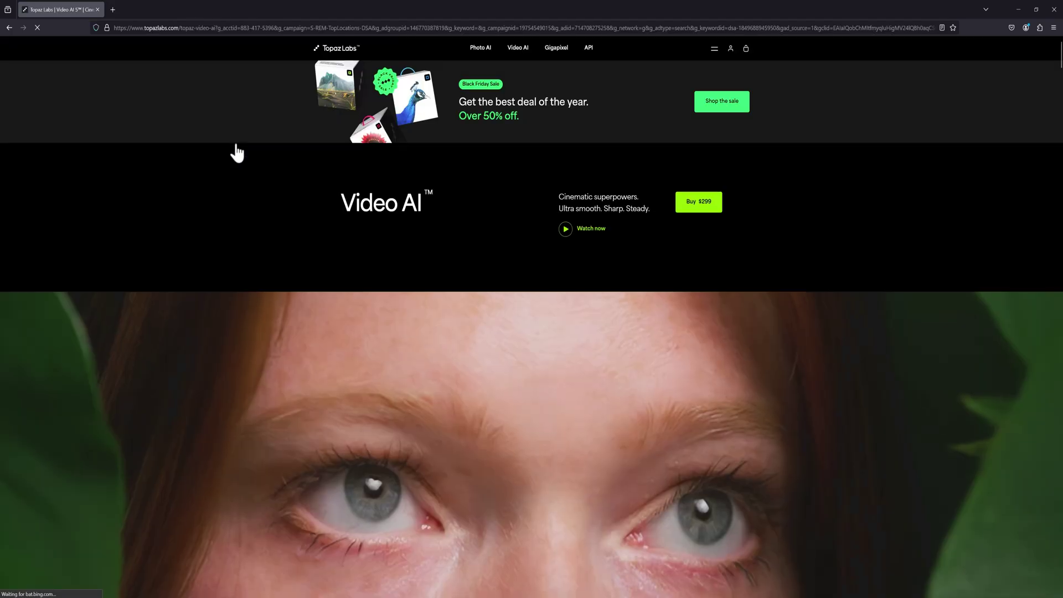
Go to the Topaz Labs Downloads page through the site header menu.
click(715, 50)
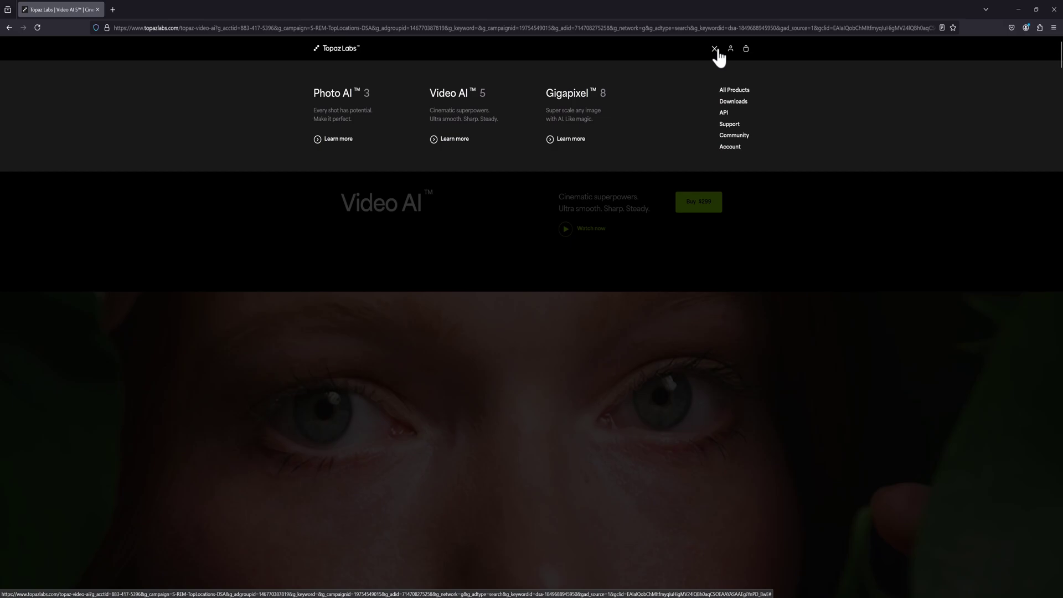
click(733, 105)
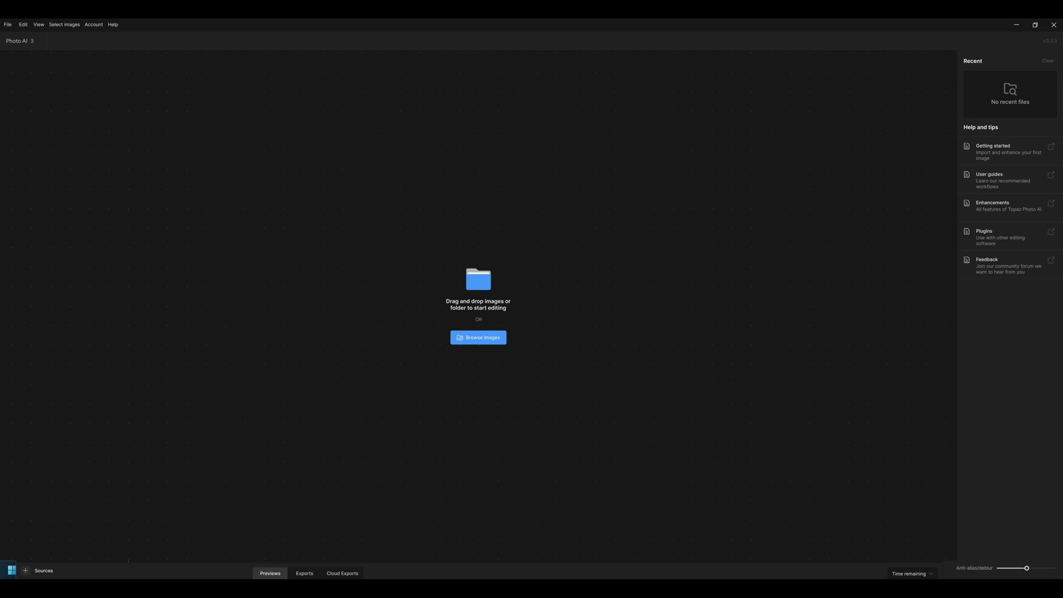
Load mug.jpg, add a 2x Upscale enhancement, and inspect the enhanced half of the comparison.
drag(415, 554, 419, 430)
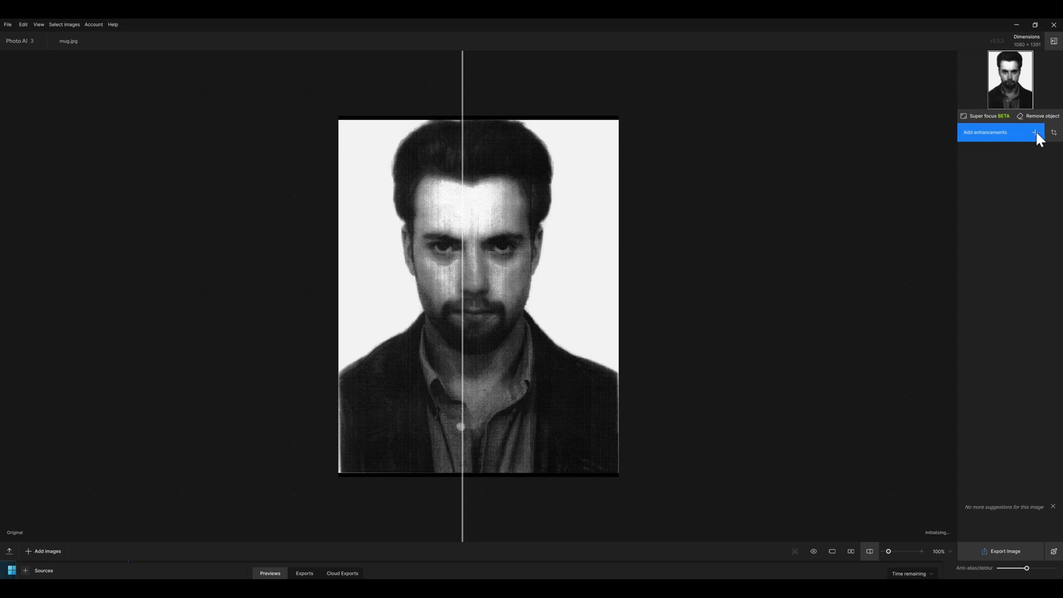
click(1034, 132)
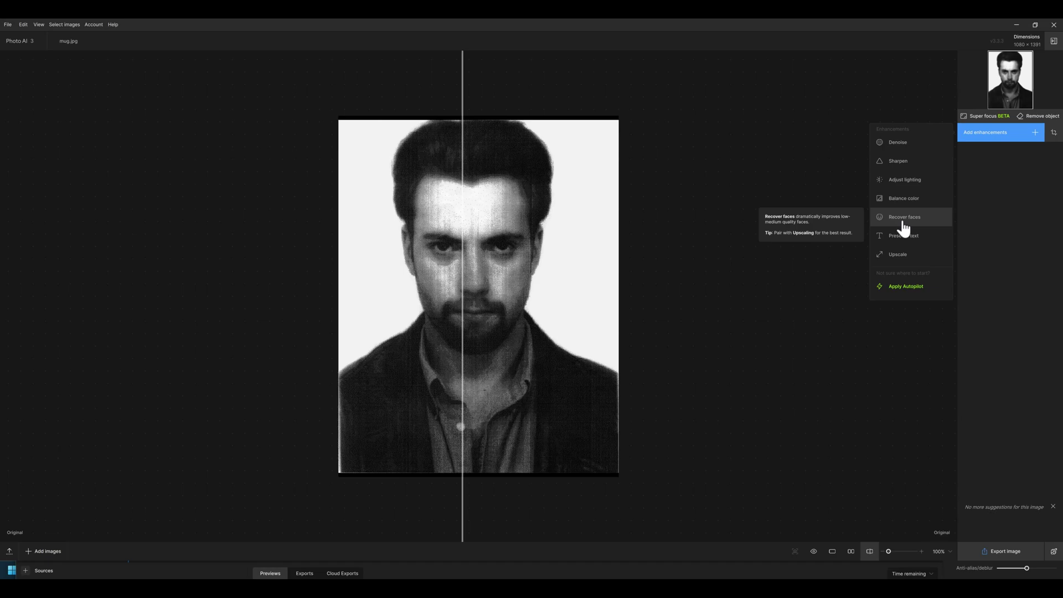
click(899, 254)
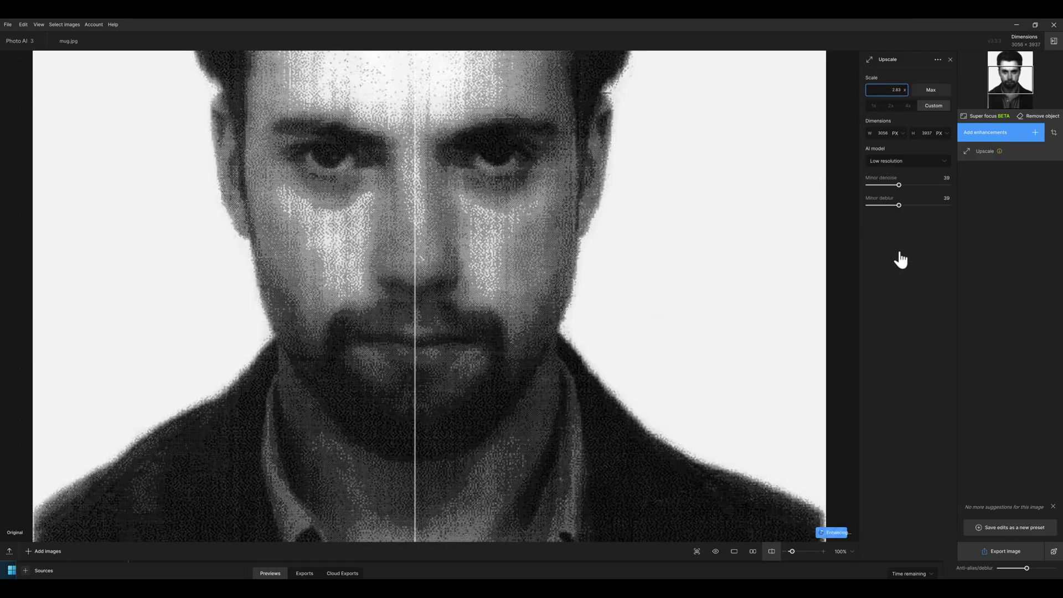
click(890, 106)
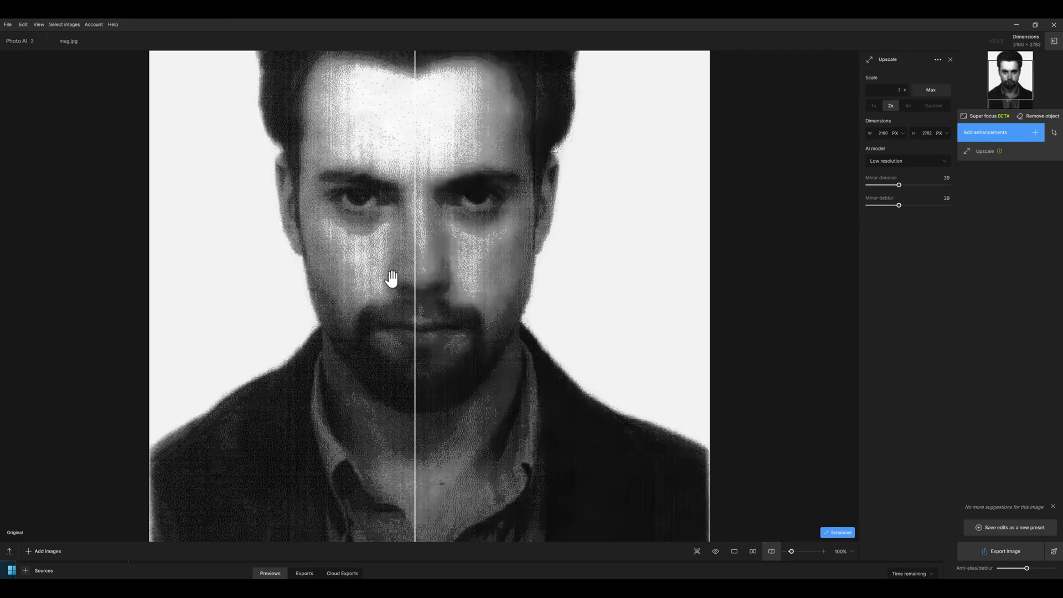
drag(414, 280, 529, 337)
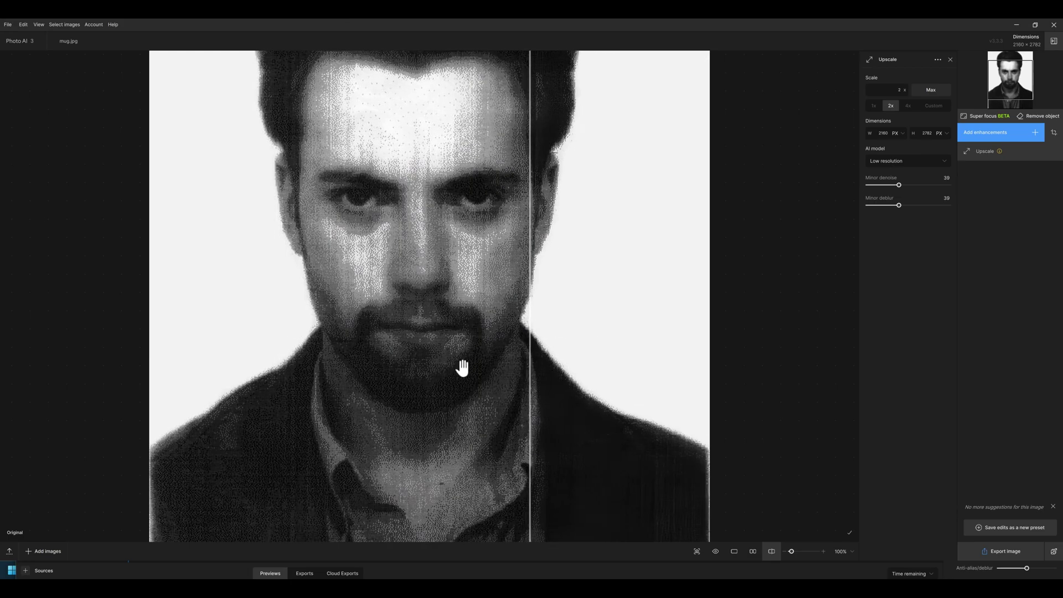
scroll(461, 368, down, 2)
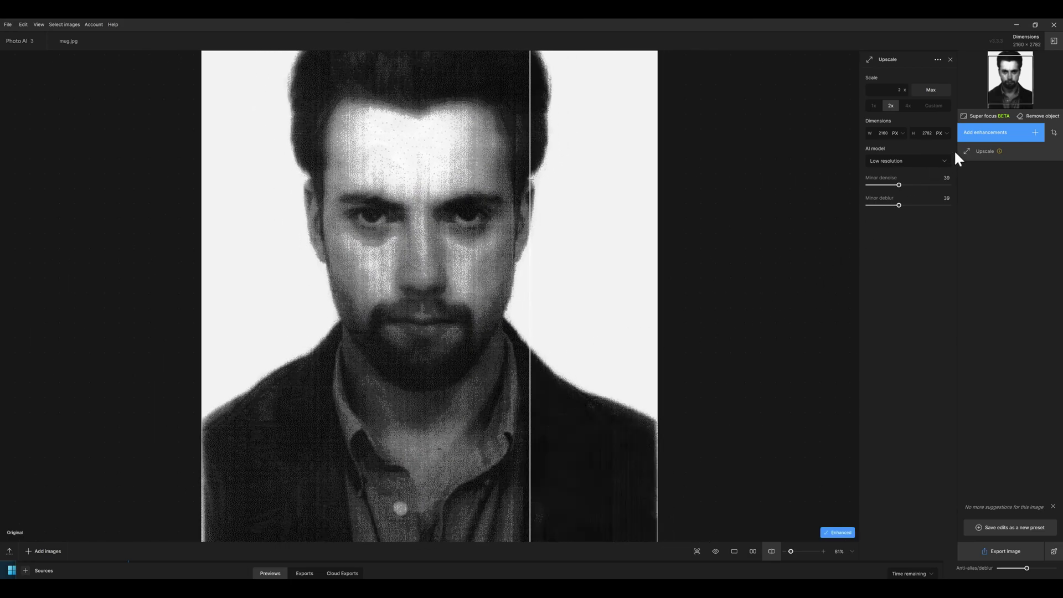
click(1034, 131)
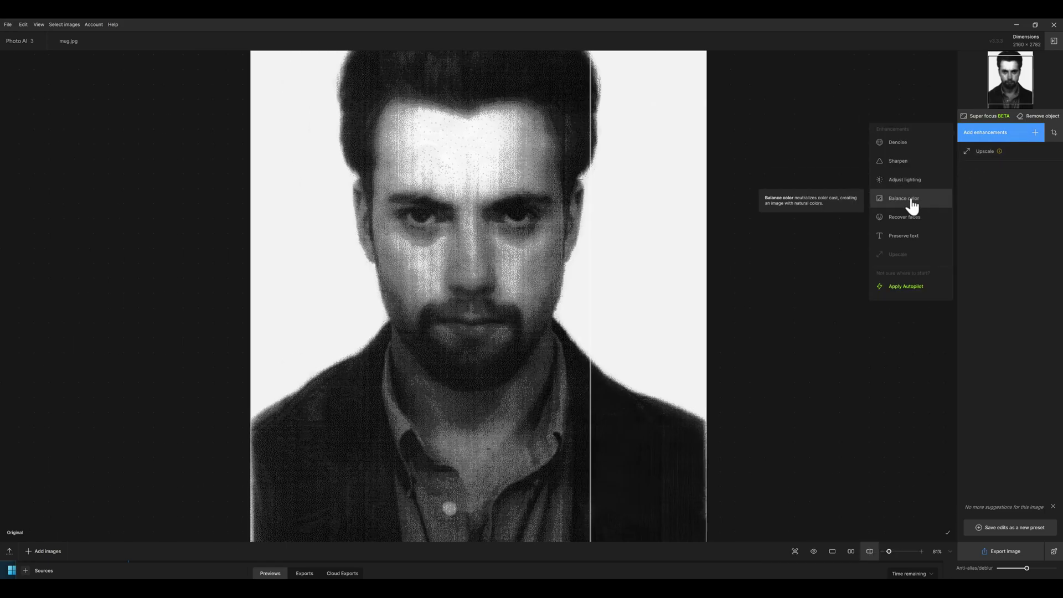
Add Recover faces, then compare original and enhanced portrait side by side, zoomed on the face.
click(902, 218)
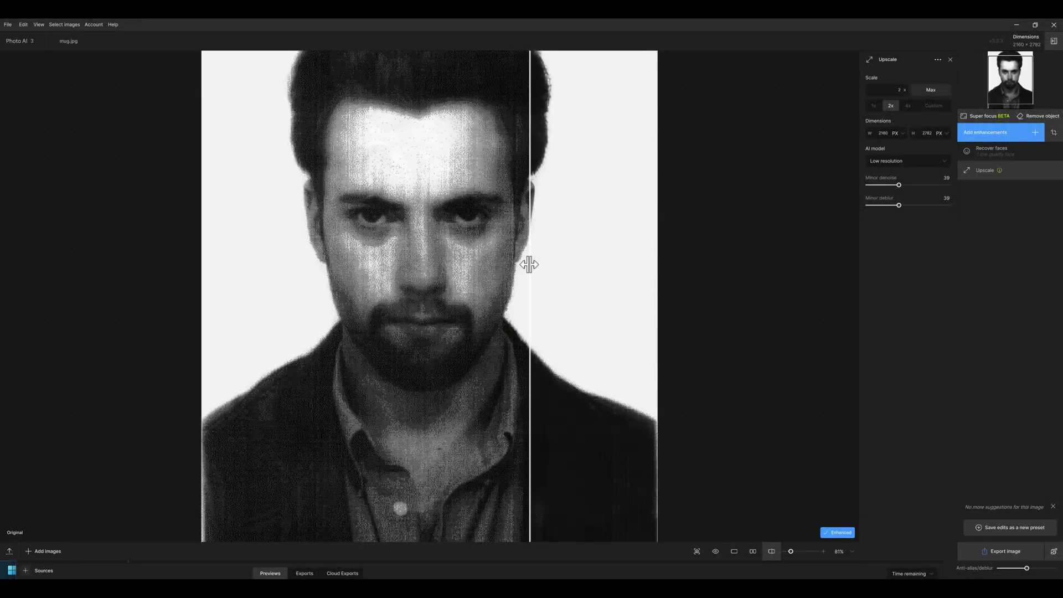
drag(529, 265, 278, 293)
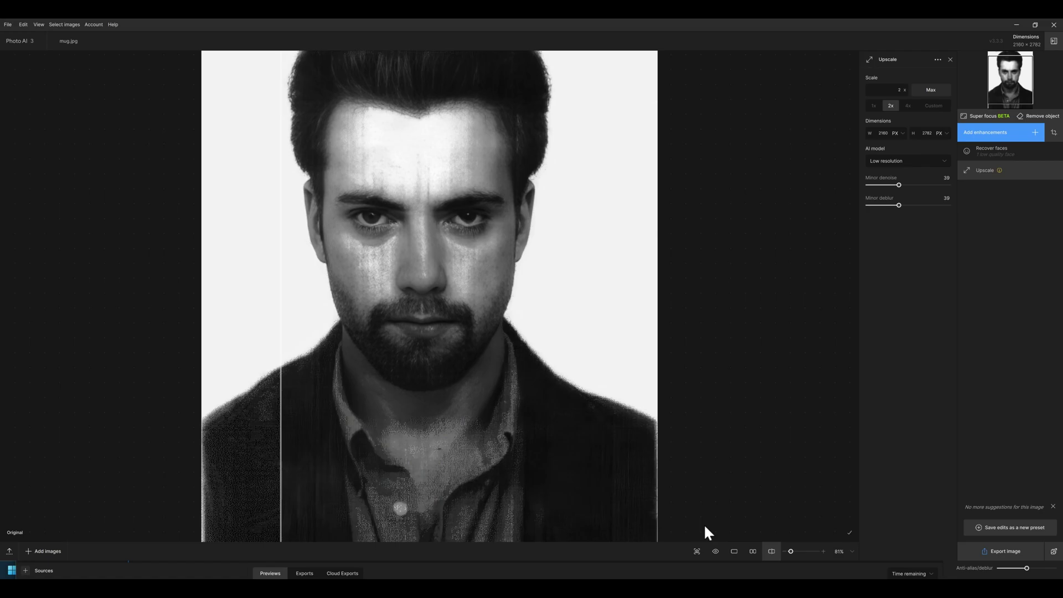
click(753, 551)
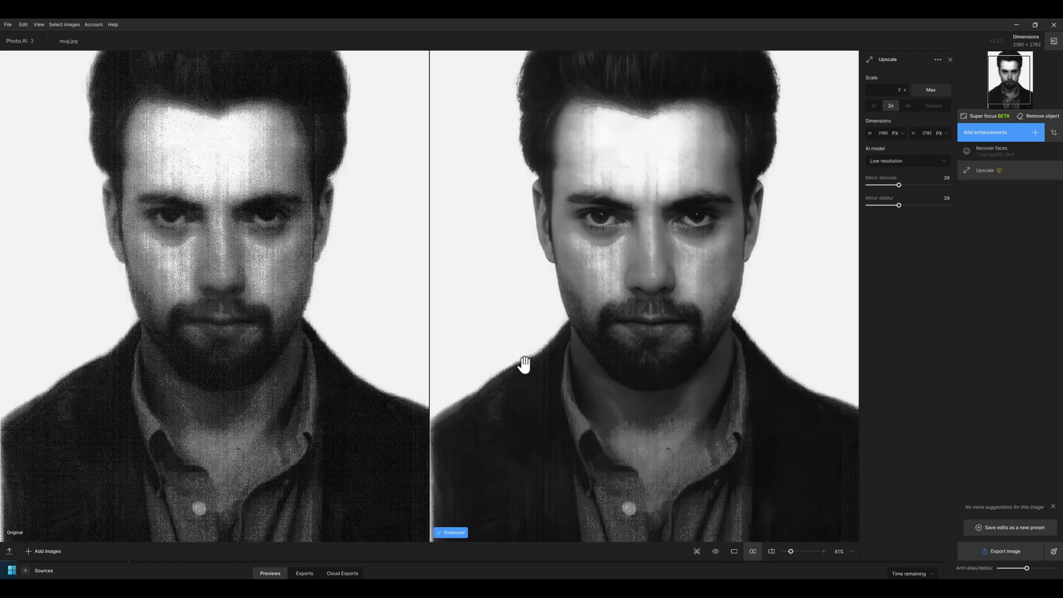
scroll(494, 357, down, 1)
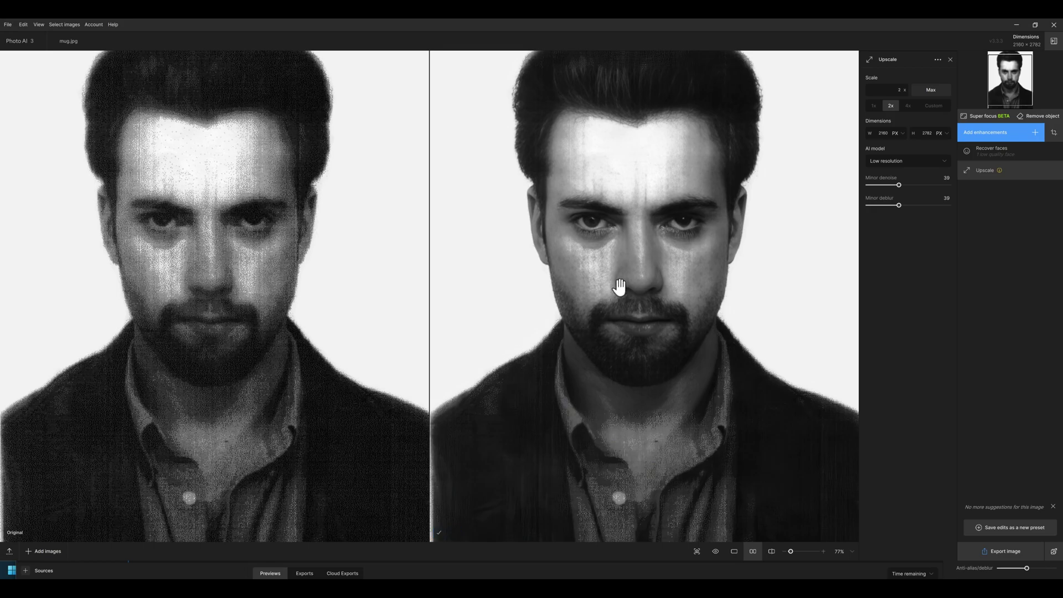
scroll(619, 287, up, 3)
scroll(482, 280, up, 4)
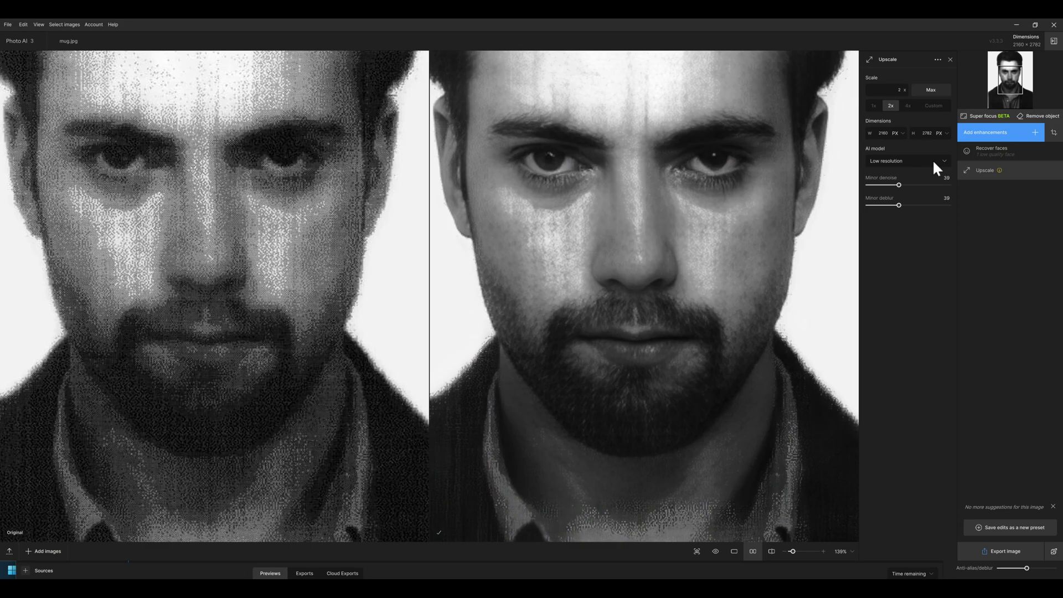
click(999, 154)
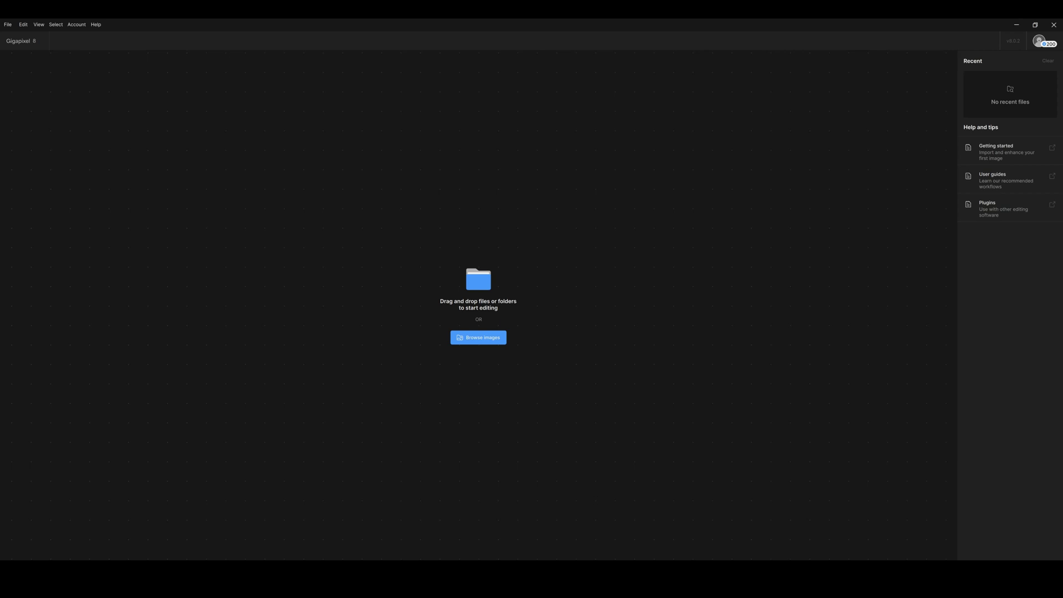
Drop mug.jpg into Gigapixel for a 2x Low res upscale with face recovery.
drag(479, 471, 478, 453)
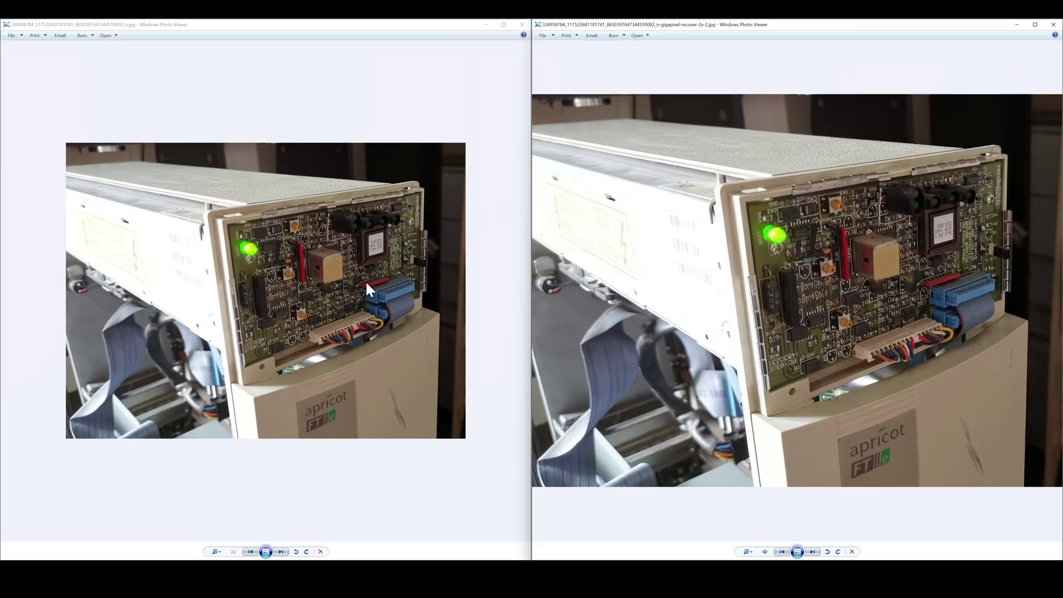
Zoom and pan the original circuit-board photo to its chip and label area.
scroll(308, 319, up, 5)
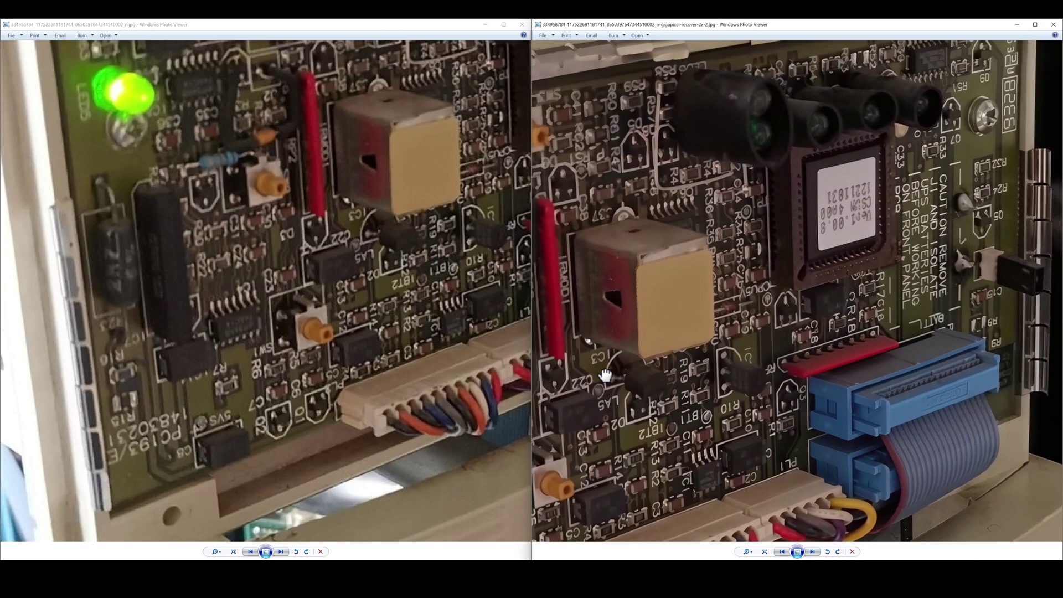
drag(398, 177, 254, 316)
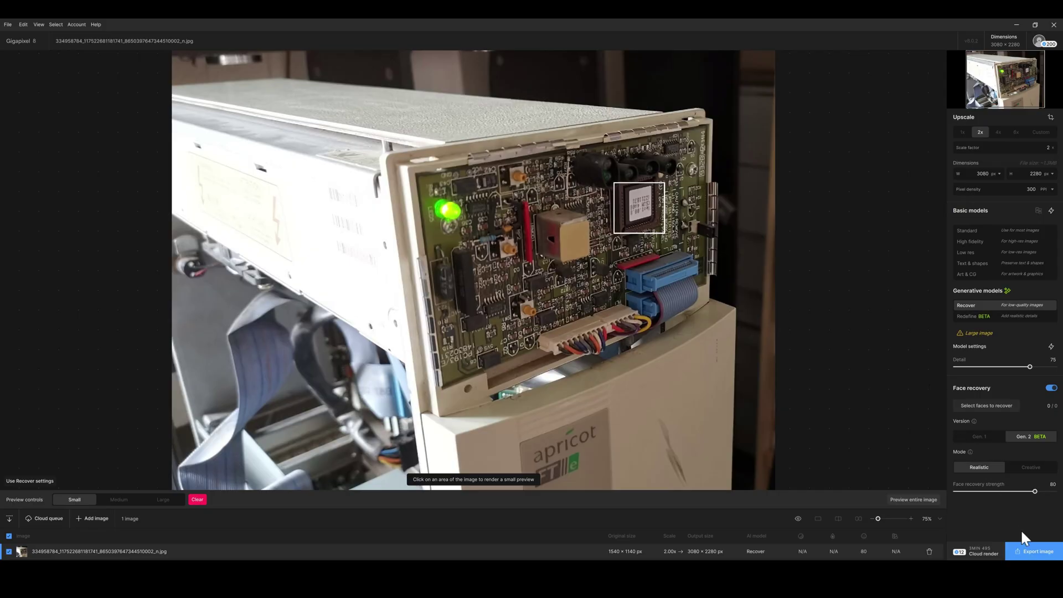
click(1024, 547)
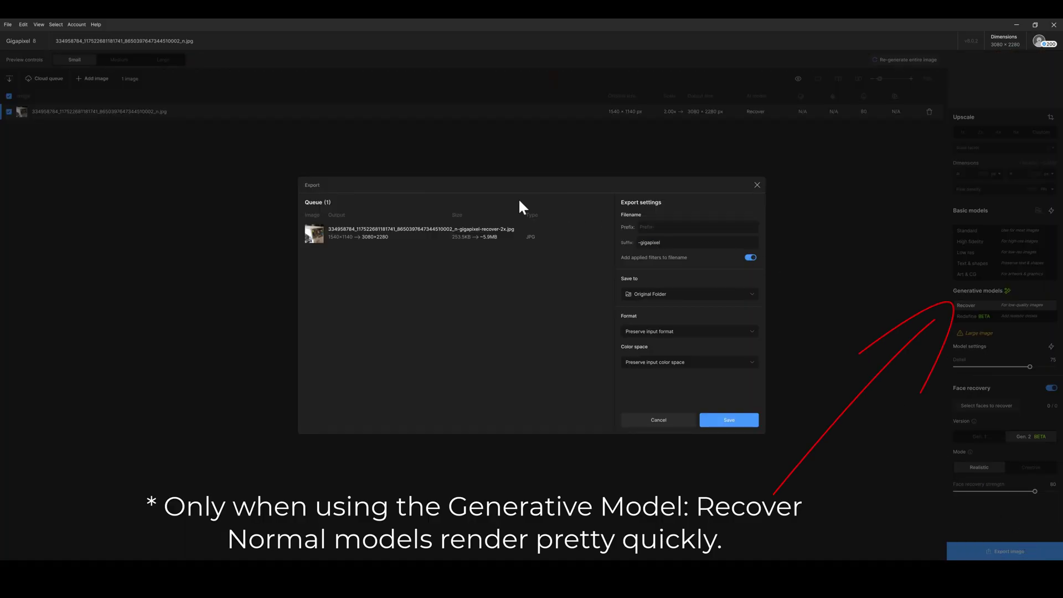
Save the 2x Recover JPG export and set up Task Manager and GPU-Z to watch GPU load.
click(729, 420)
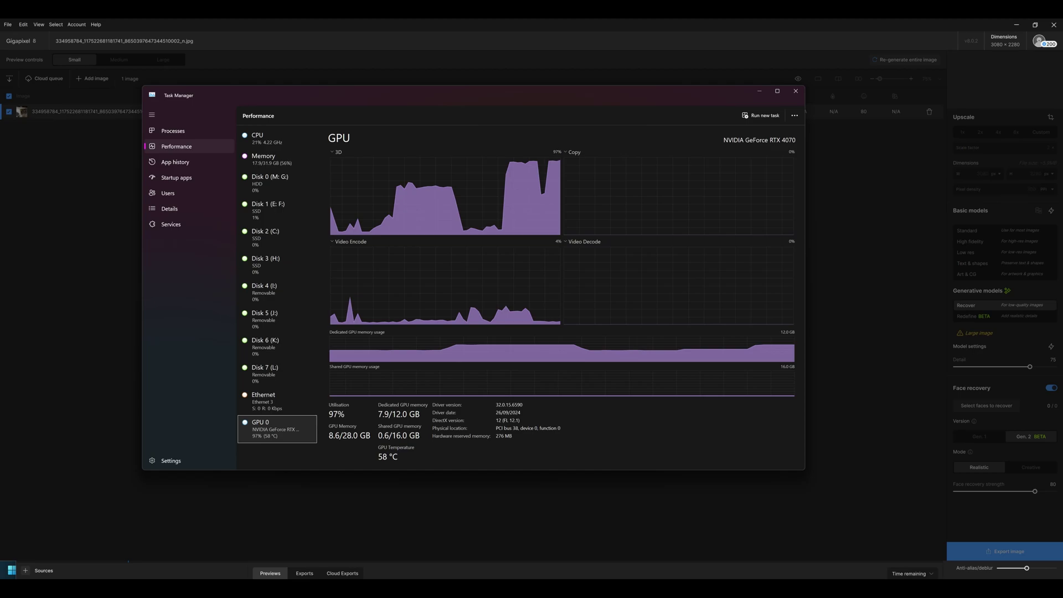
drag(707, 92, 721, 254)
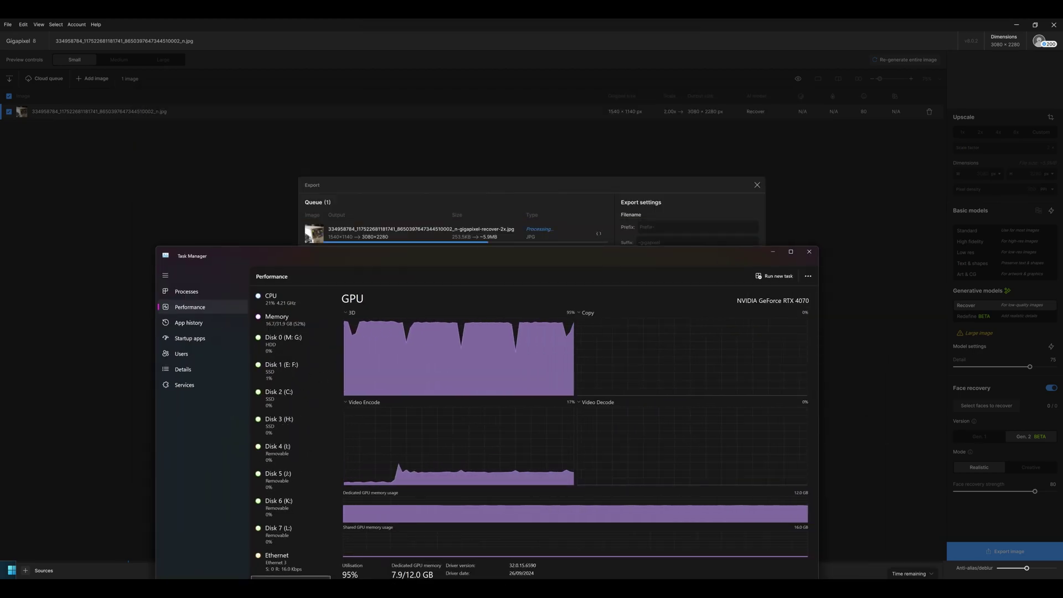
drag(483, 258, 471, 260)
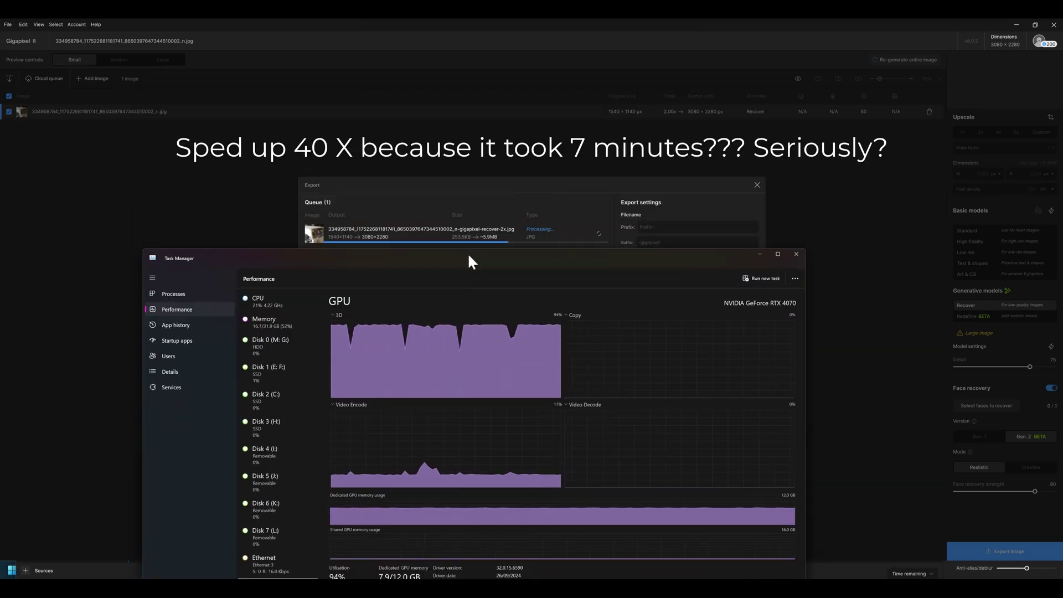
click(486, 356)
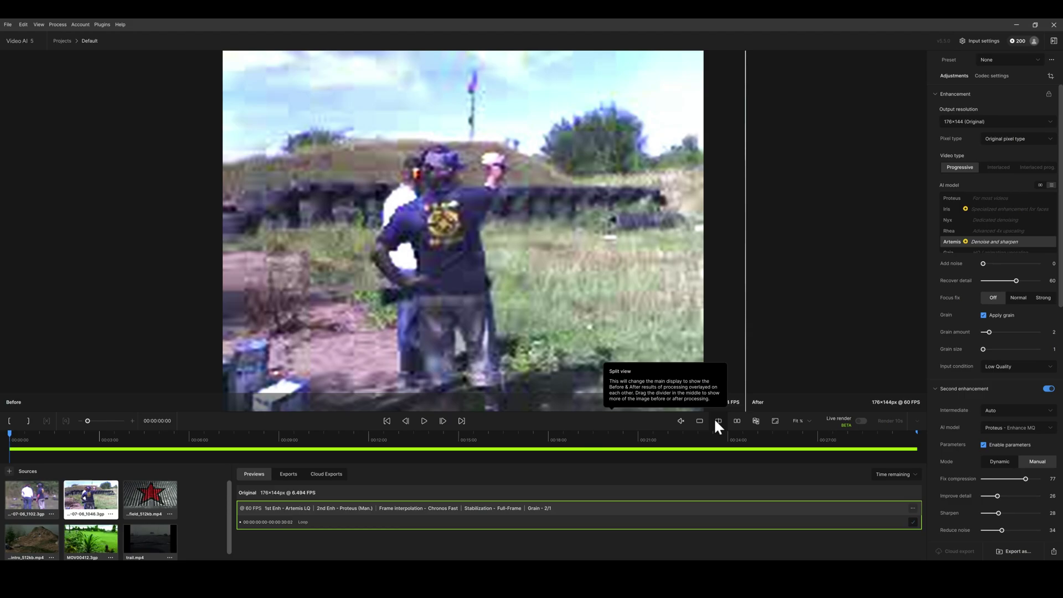
Play the 16-07-06_1102.3gp clip's enhancement preview with original and enhanced shown side by side.
click(34, 490)
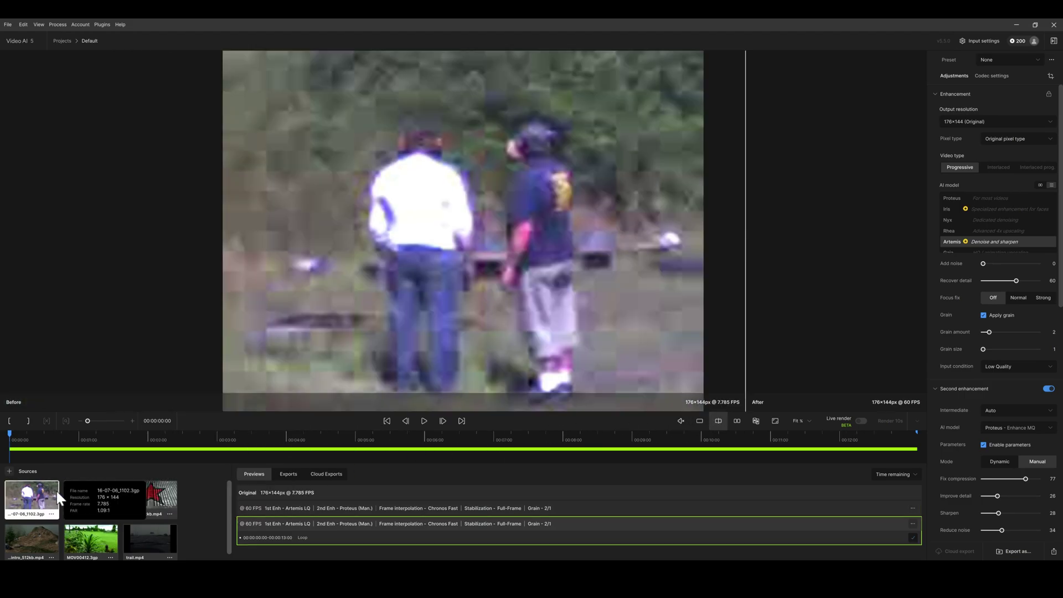
click(86, 496)
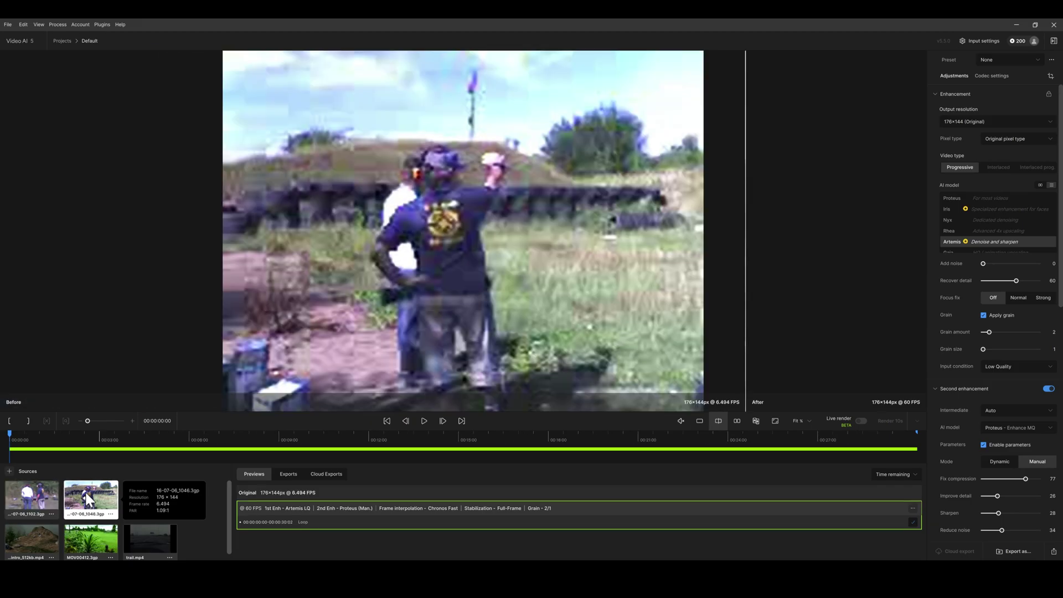
click(425, 420)
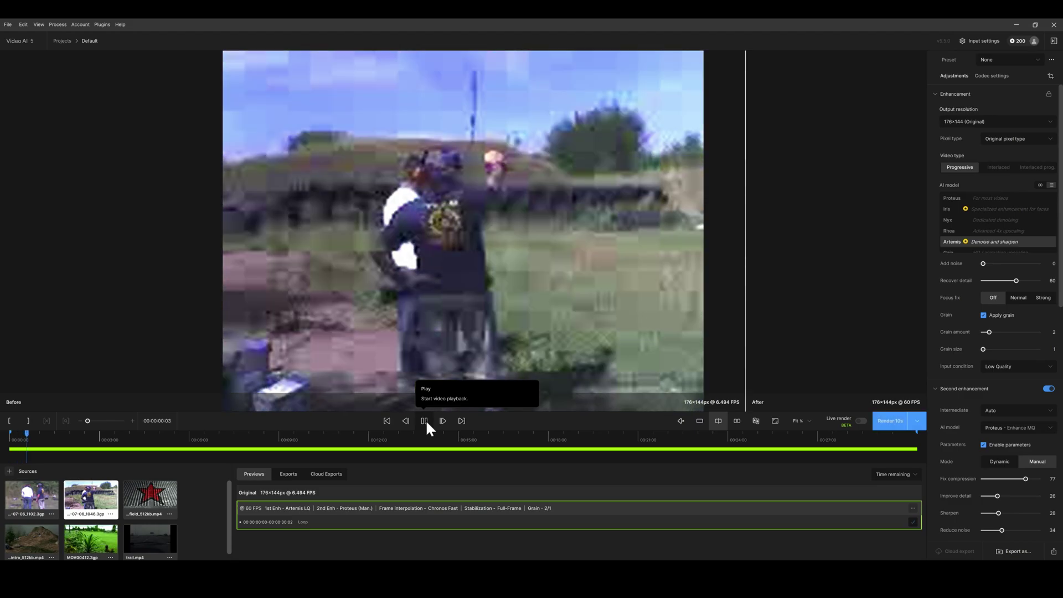
click(737, 420)
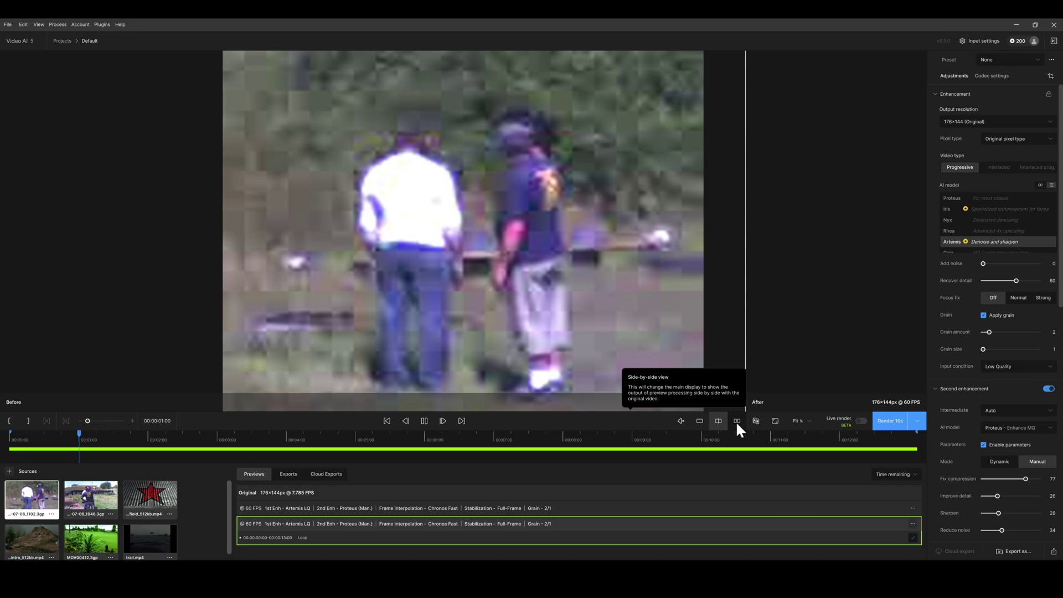
click(737, 421)
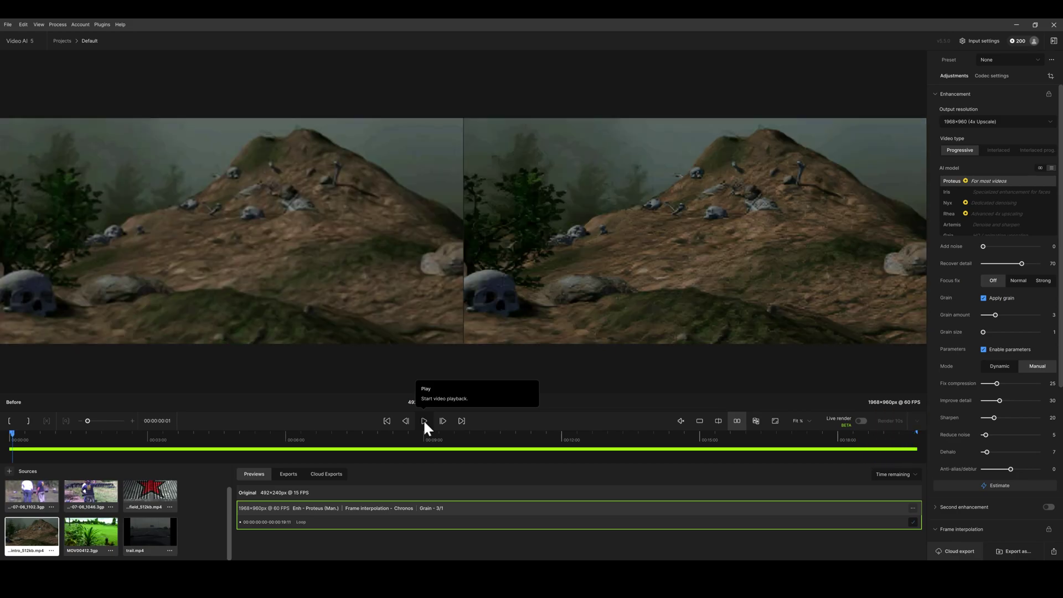
Switch the selected source clip to field_512kb.mp4 with the Left arrow key.
key(Left)
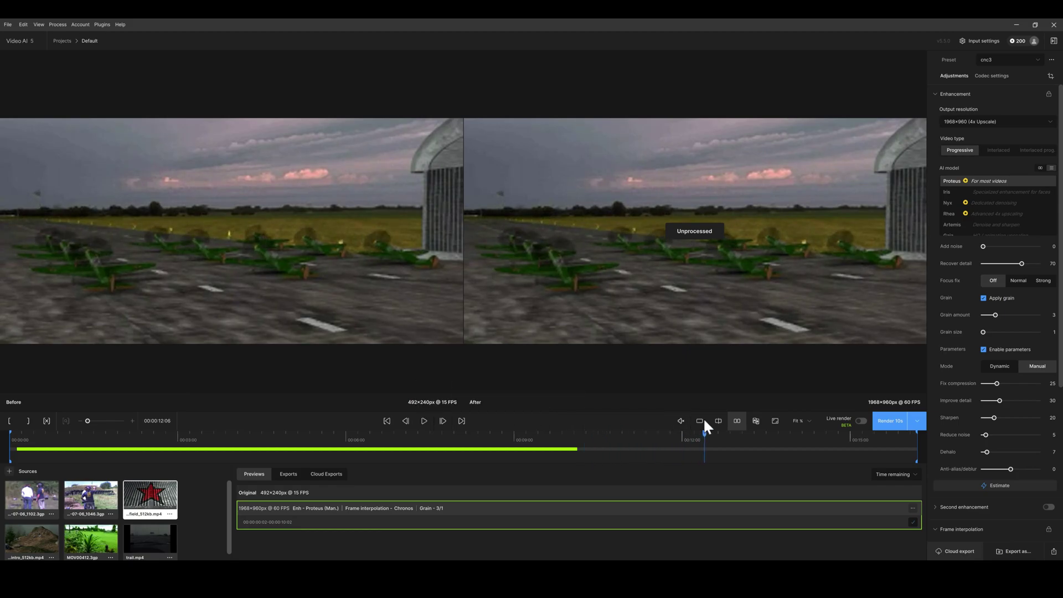
Show a split before/after wipe, widen the enhanced side, and scrub back through hangar frames.
click(719, 420)
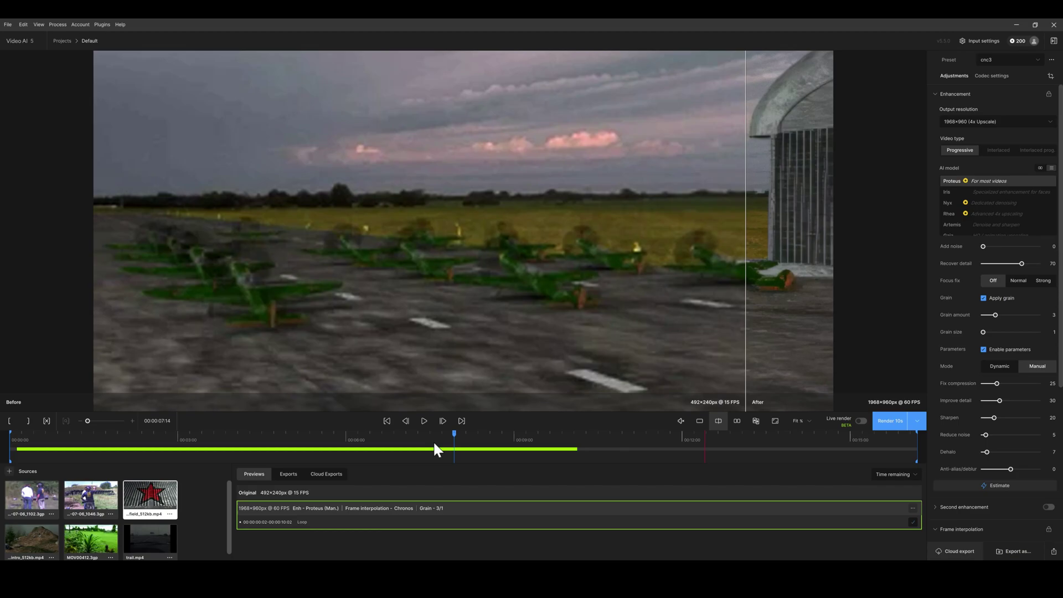
drag(433, 441, 271, 449)
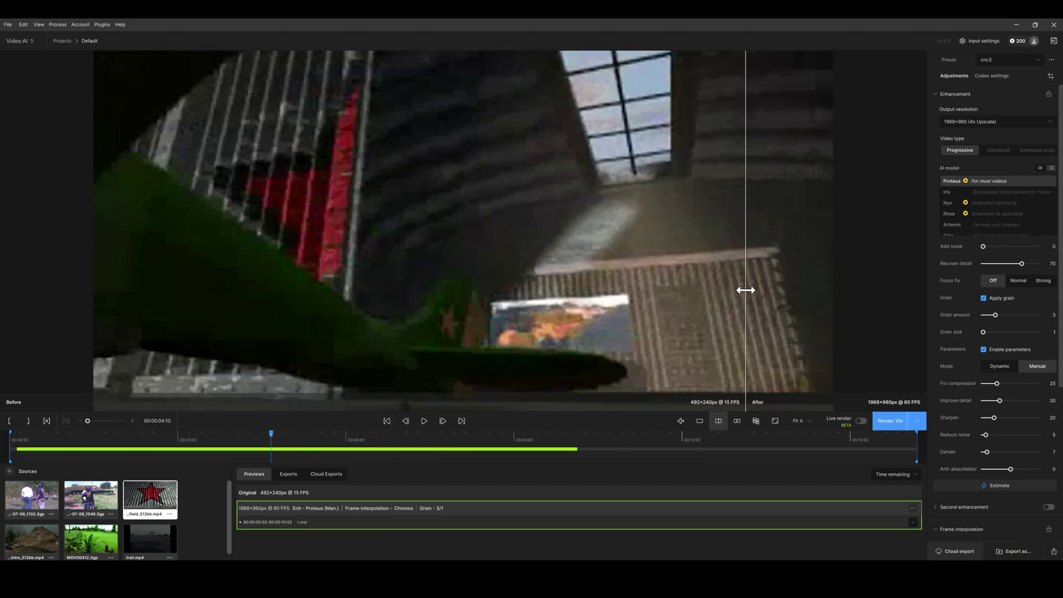
drag(745, 290, 198, 319)
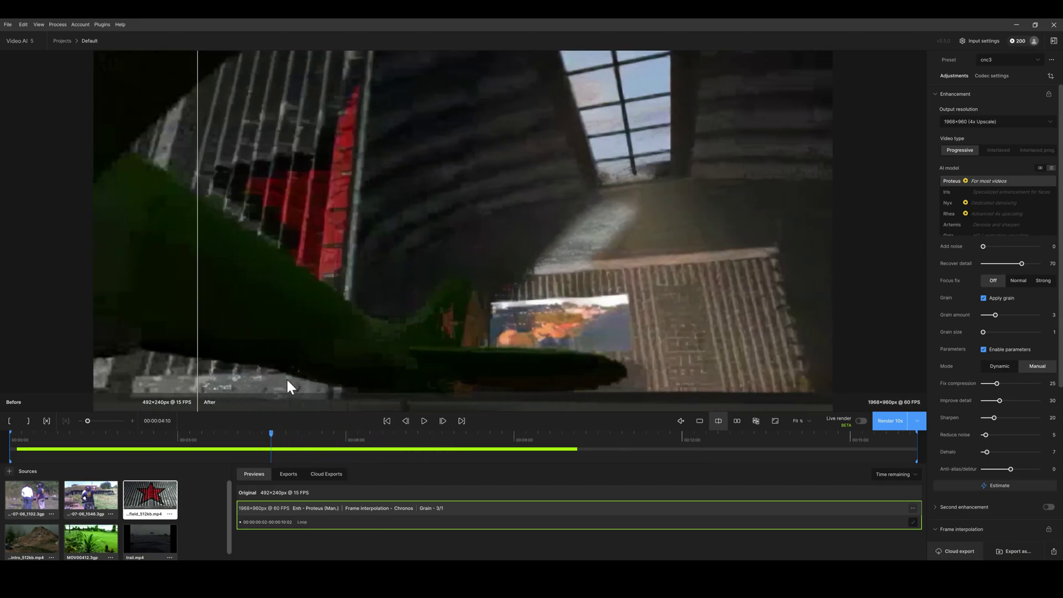
drag(269, 433, 182, 433)
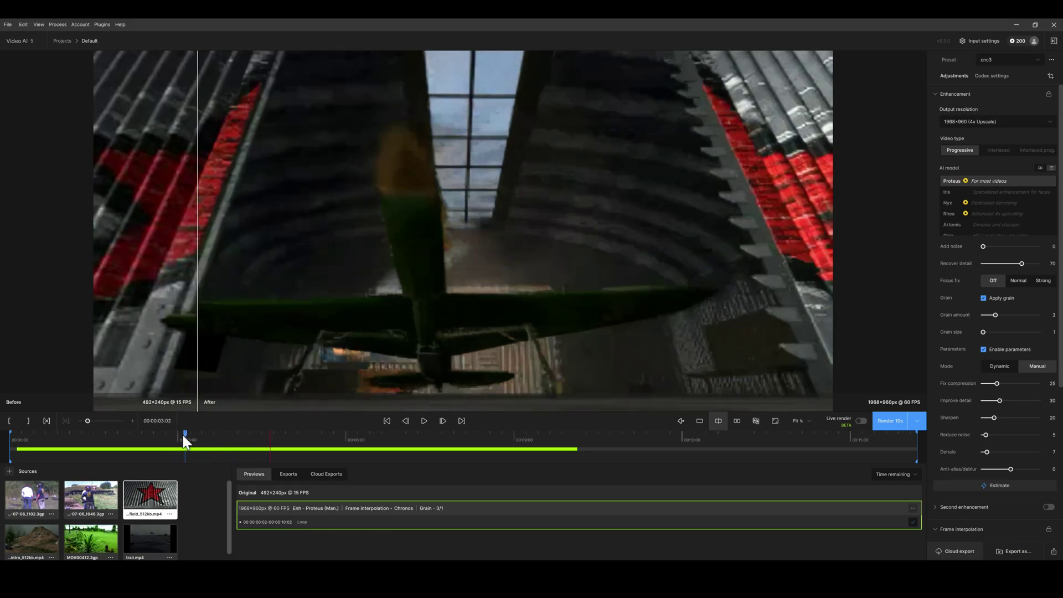